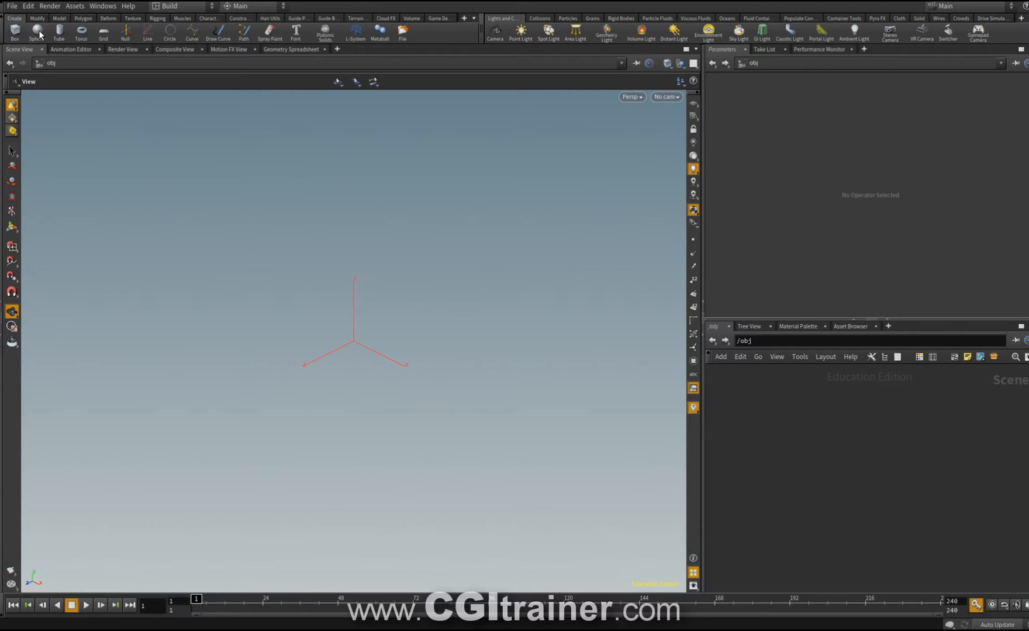
# - Create two polygon spheres at the origin and space their nodes apart in the network
pyautogui.keyDown('ctrl'); pyautogui.click(39, 31); pyautogui.keyUp('ctrl')
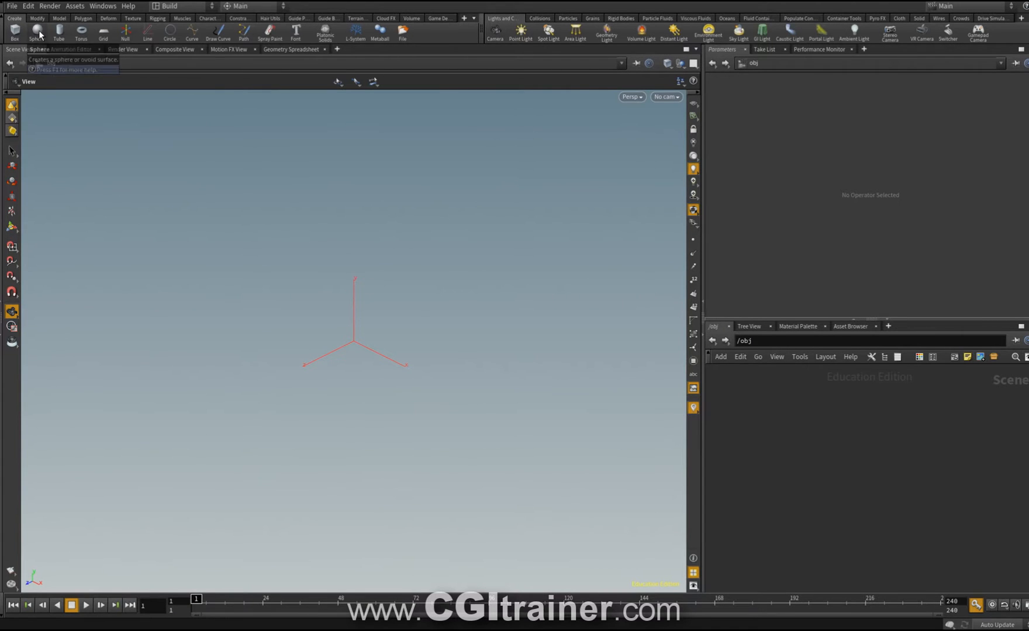
pyautogui.keyDown('ctrl'); pyautogui.click(39, 32); pyautogui.keyUp('ctrl')
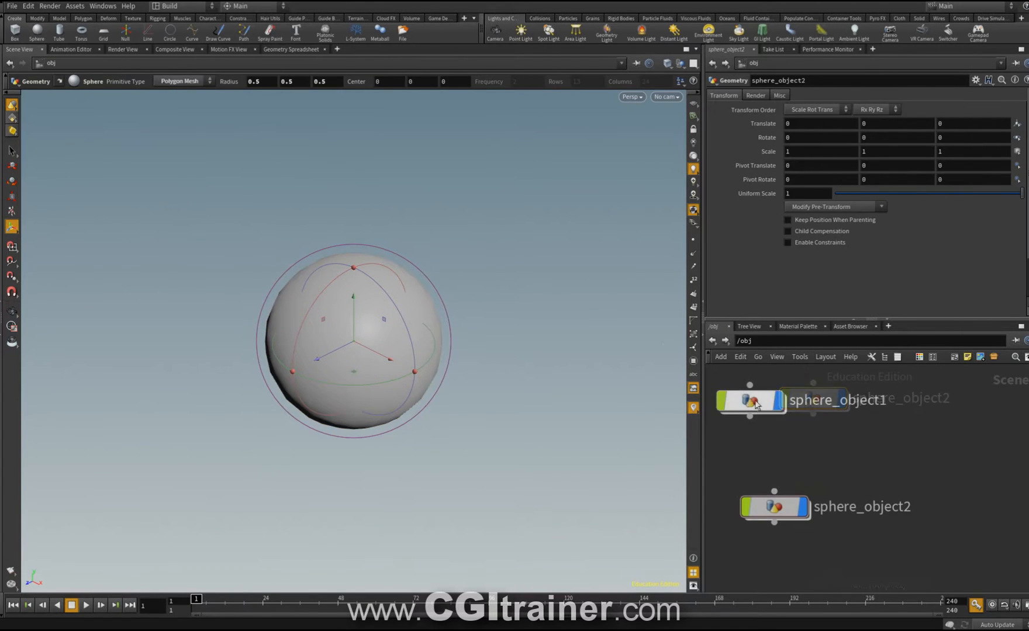
pyautogui.moveTo(773, 507); pyautogui.dragTo(798, 511)
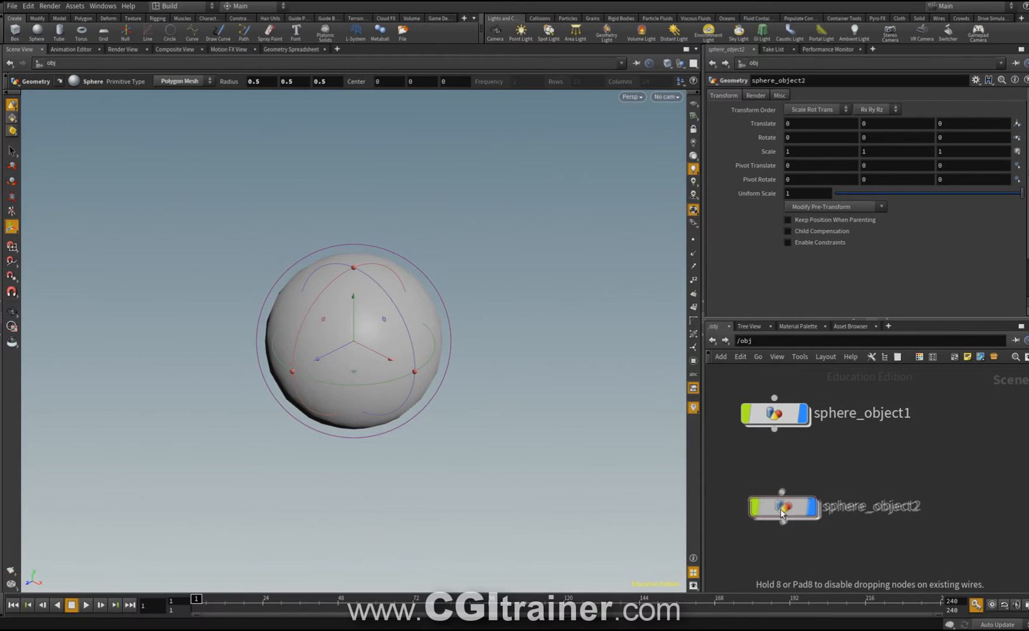
# - Rename the upper sphere node PARENT and the lower sphere node ENFANT
pyautogui.click(774, 413)
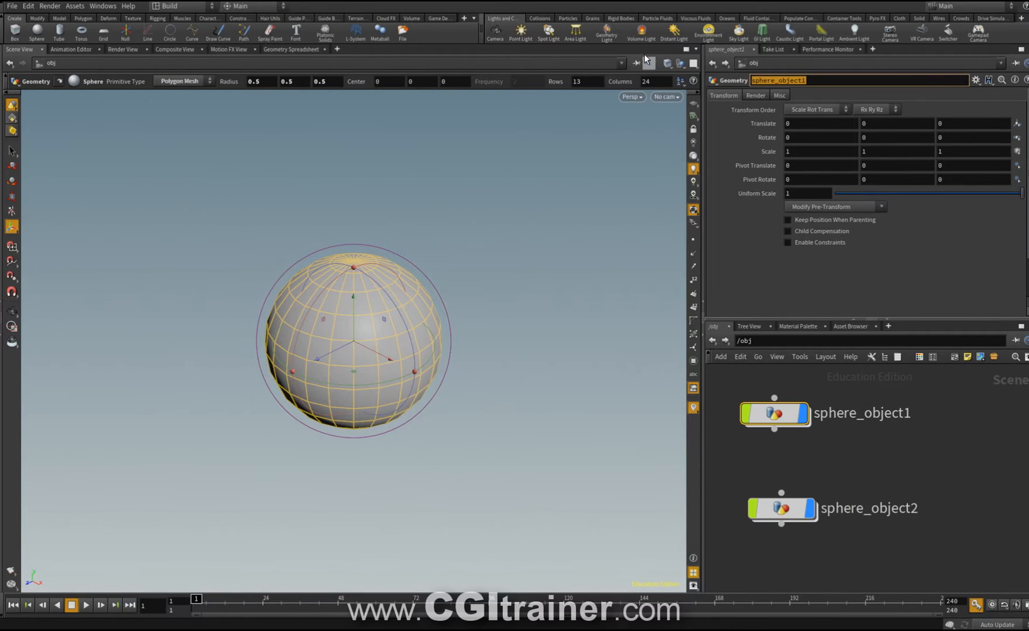
pyautogui.write('PARENT')
pyautogui.press('Return')
pyautogui.click(774, 517)
pyautogui.doubleClick(813, 81)
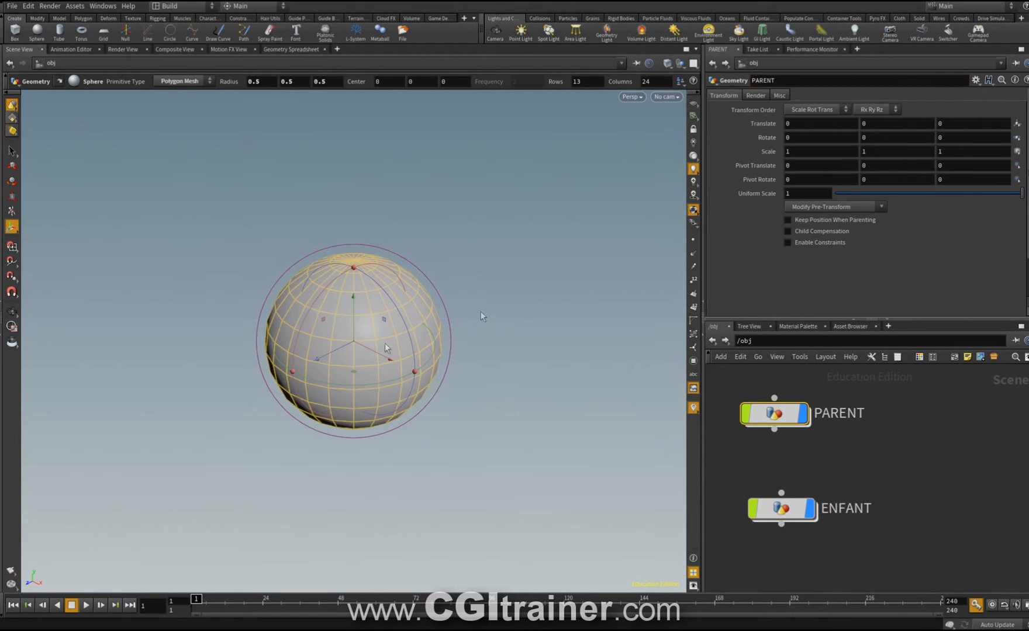
# - Move the PARENT sphere to about -2.82 in X, rotate it 2.4, 3.6, 23.5 and scale it to 2.1 on all axes
pyautogui.moveTo(373, 351); pyautogui.dragTo(133, 138)
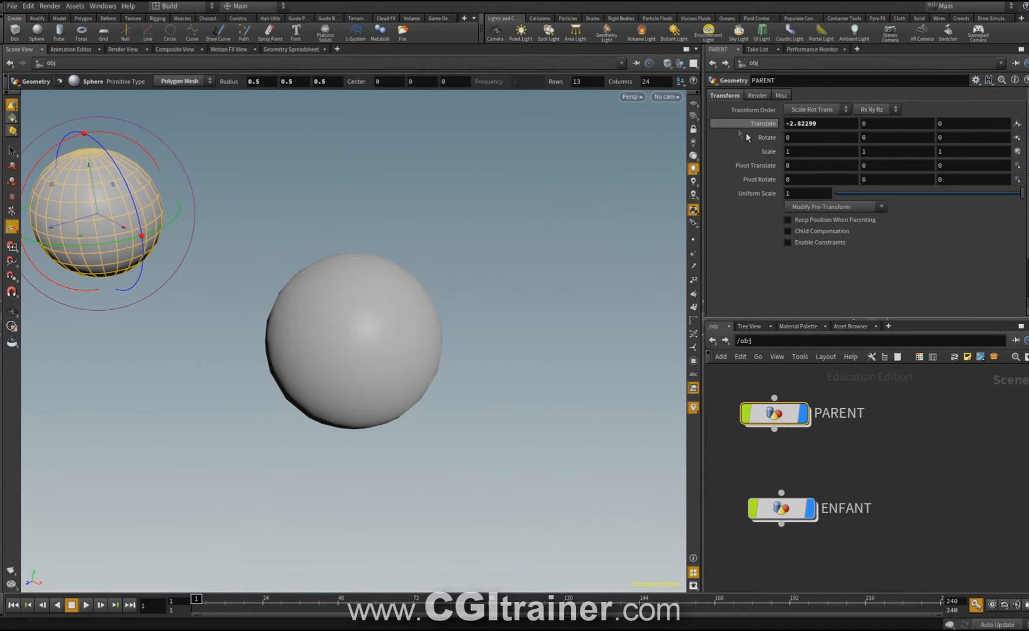
pyautogui.press('h')
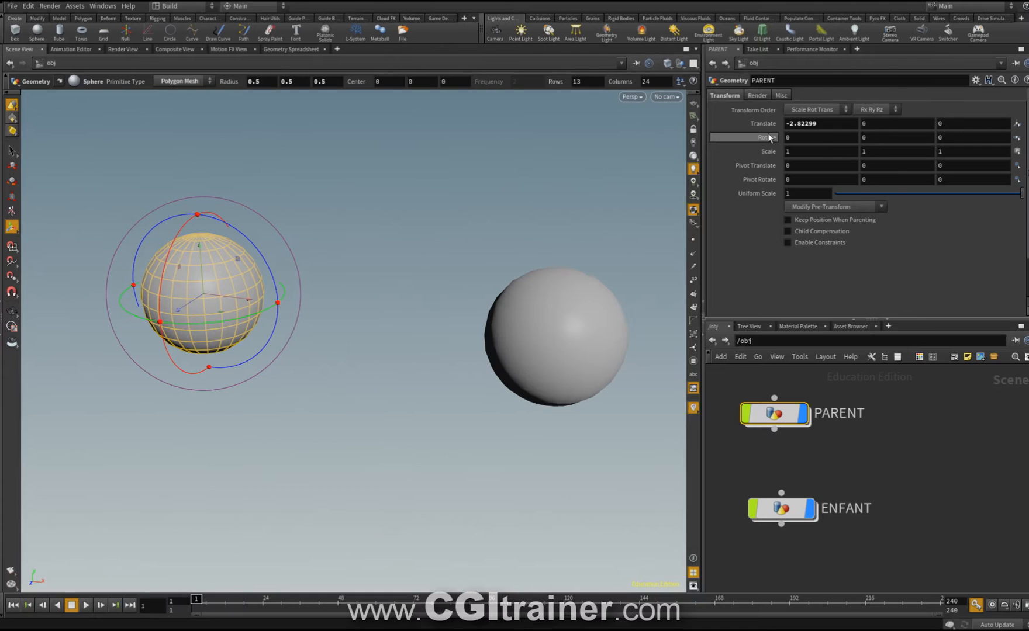
pyautogui.moveTo(814, 137)
pyautogui.mouseDown(button='middle')
pyautogui.moveTo(871, 135)
pyautogui.moveTo(809, 132)
pyautogui.mouseUp(button='middle')
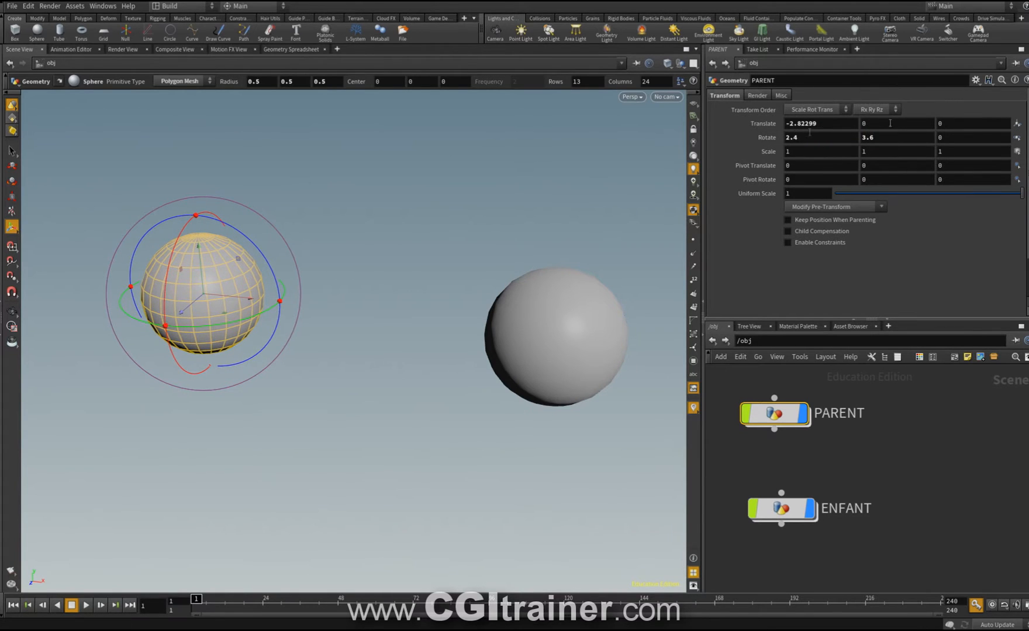
pyautogui.moveTo(940, 138); pyautogui.dragTo(784, 195, button='middle')
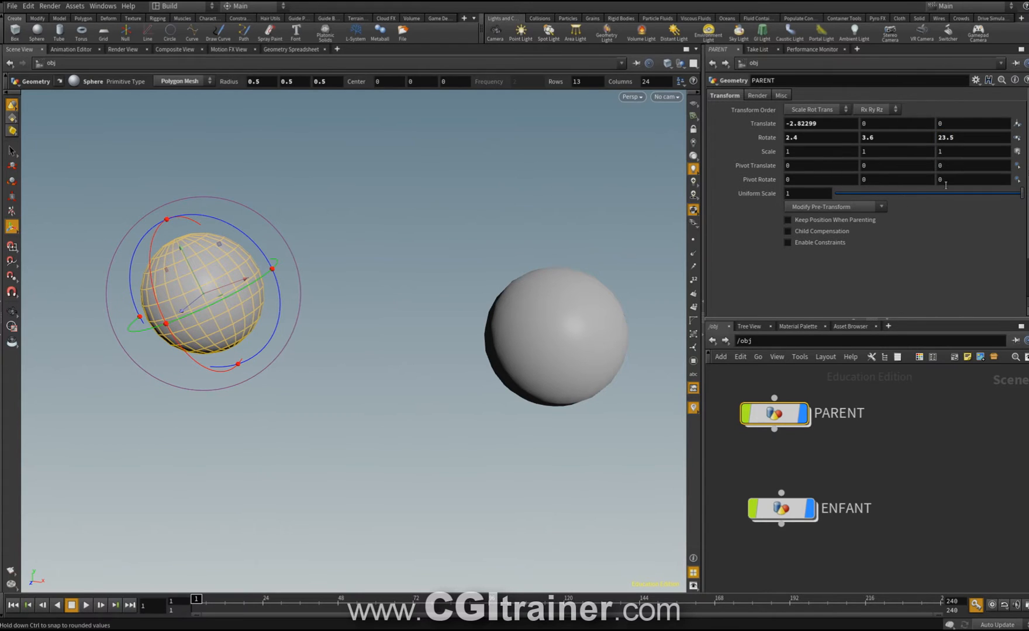
pyautogui.moveTo(745, 153); pyautogui.dragTo(830, 158, button='middle')
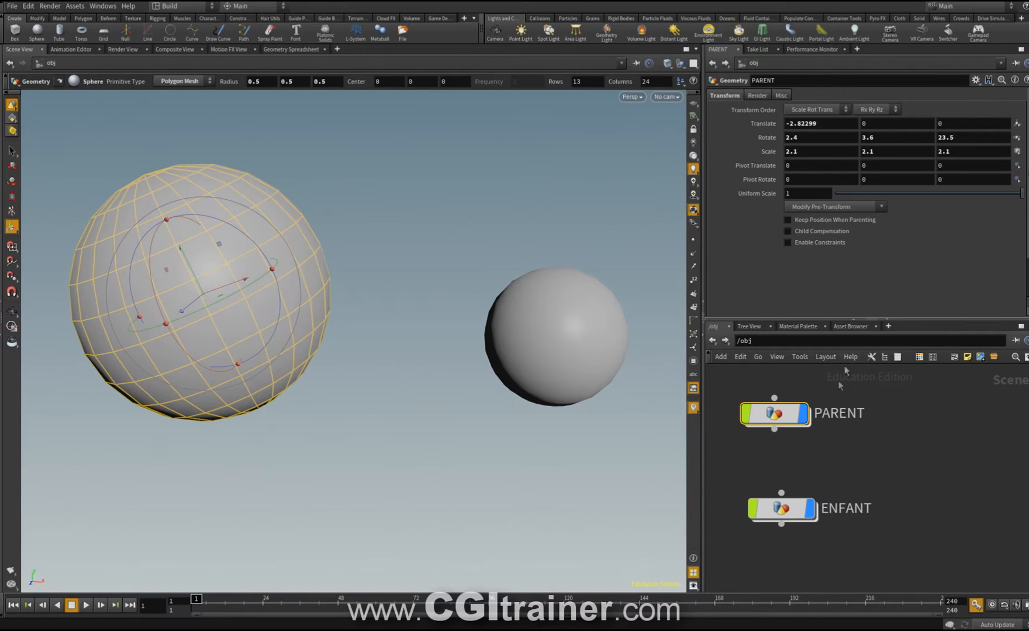
# - Wire the ENFANT node's input to PARENT's output and inspect how the parenting affects the spheres in the viewport
pyautogui.click(780, 492)
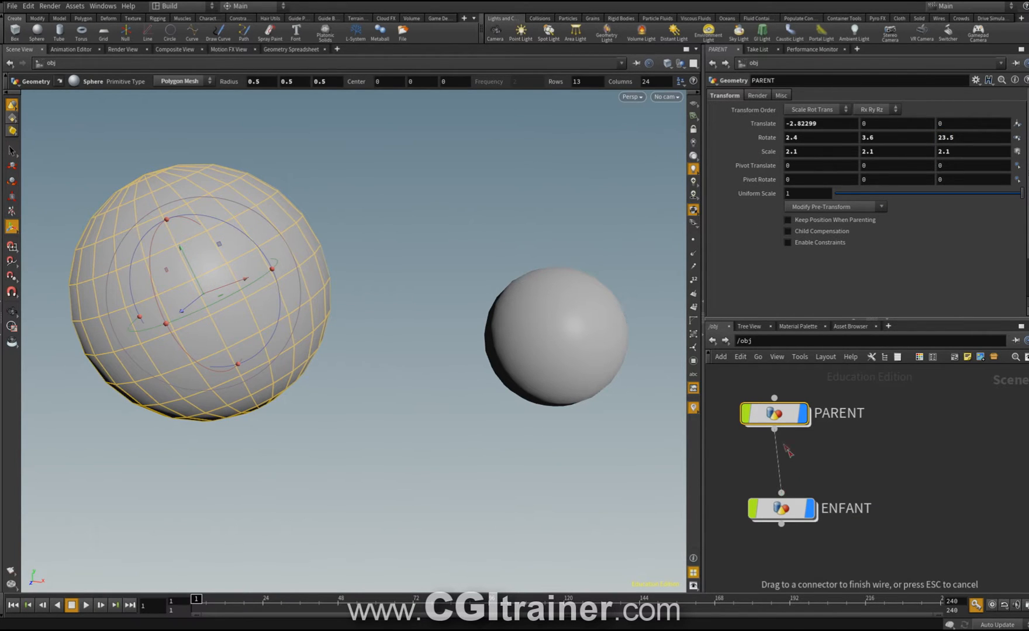
pyautogui.click(783, 443)
pyautogui.scroll(-2, 372, 379)
pyautogui.keyDown('alt'); pyautogui.moveTo(350, 388); pyautogui.dragTo(585, 403, button='middle'); pyautogui.keyUp('alt')
pyautogui.moveTo(585, 403); pyautogui.dragTo(445, 398)
pyautogui.press('r')
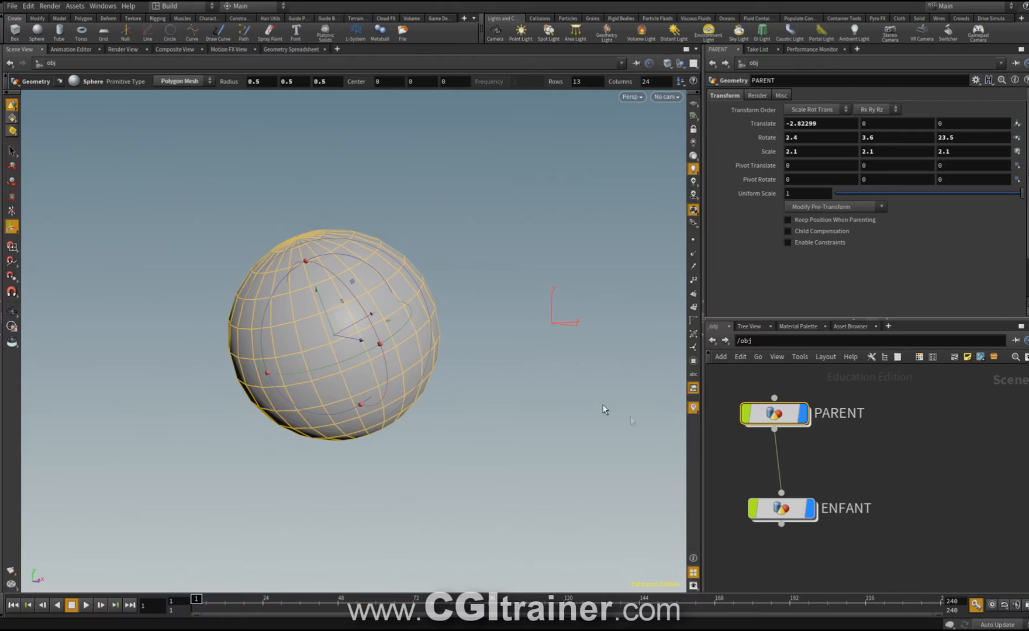
# - Try changing ENFANT's translation, undo it, and disconnect ENFANT from PARENT
pyautogui.click(787, 512)
pyautogui.moveTo(760, 125)
pyautogui.mouseDown(button='middle')
pyautogui.moveTo(798, 124)
pyautogui.moveTo(774, 124)
pyautogui.mouseUp(button='middle')
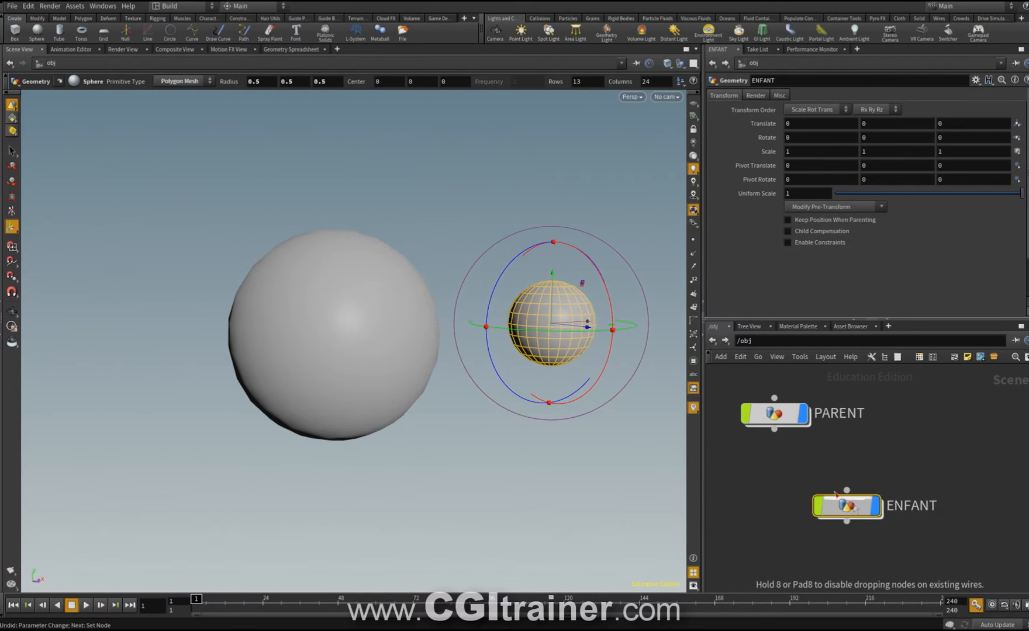
pyautogui.press('Escape')
pyautogui.moveTo(574, 459); pyautogui.dragTo(421, 464)
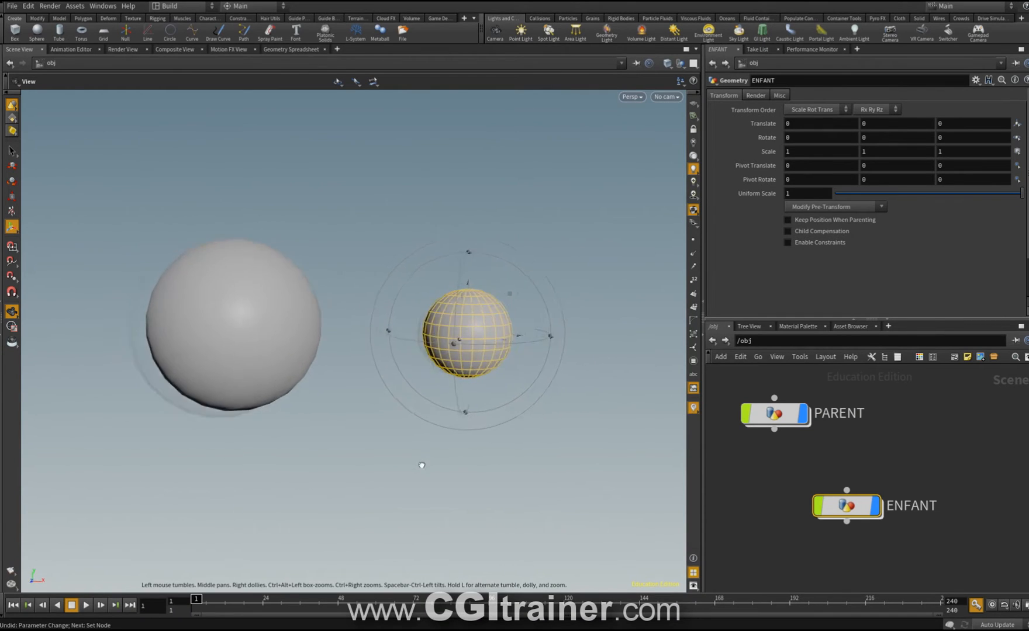
pyautogui.press('Return')
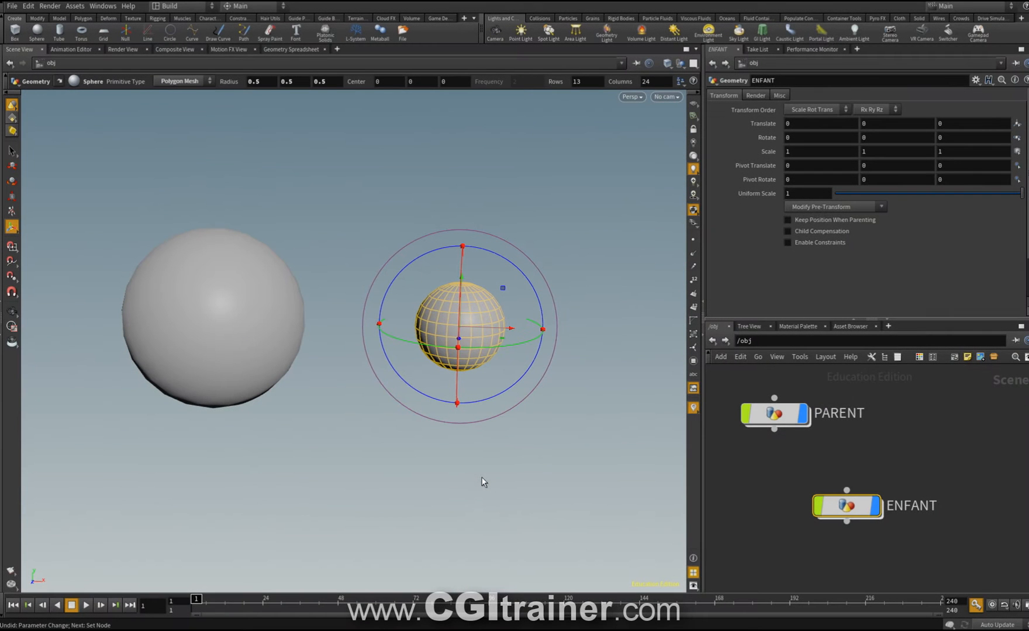
# - Align the ENFANT node beneath PARENT and apply Clean Transform to the PARENT object's pre-transform
pyautogui.moveTo(842, 519); pyautogui.dragTo(768, 528)
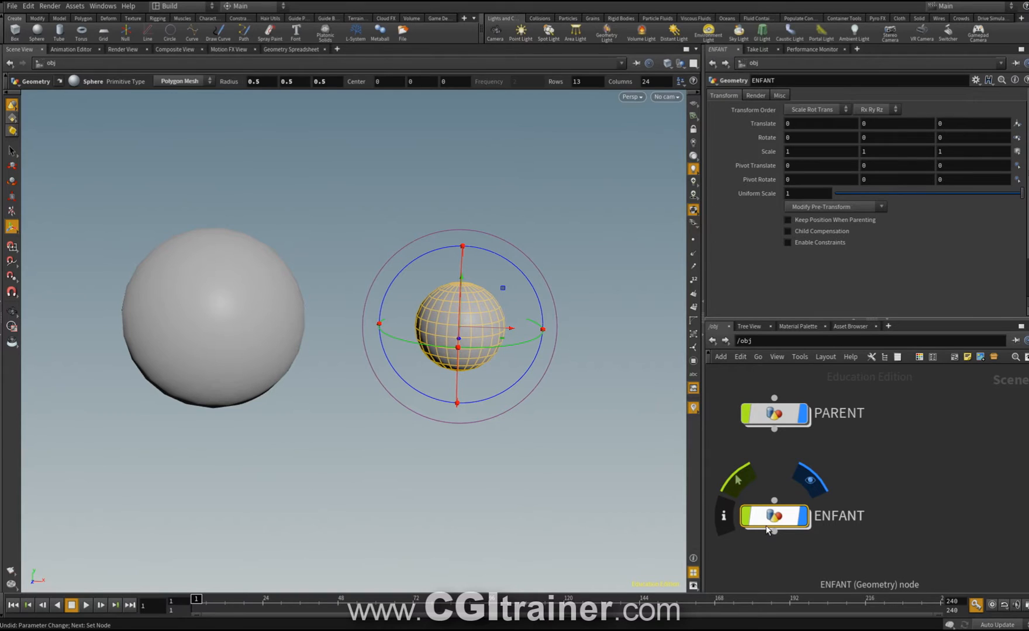
pyautogui.click(773, 414)
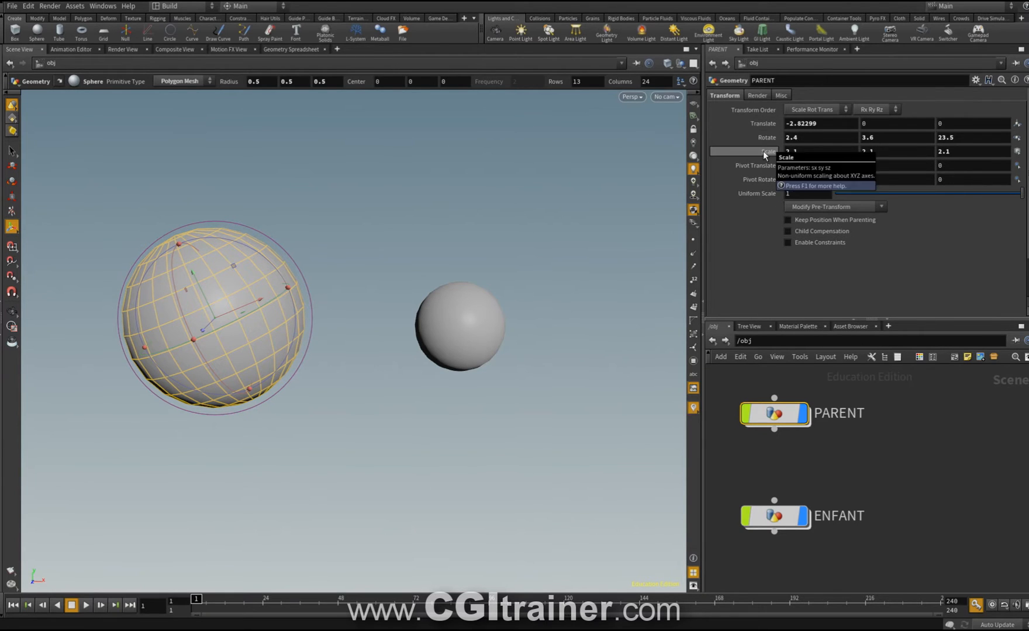
pyautogui.click(879, 207)
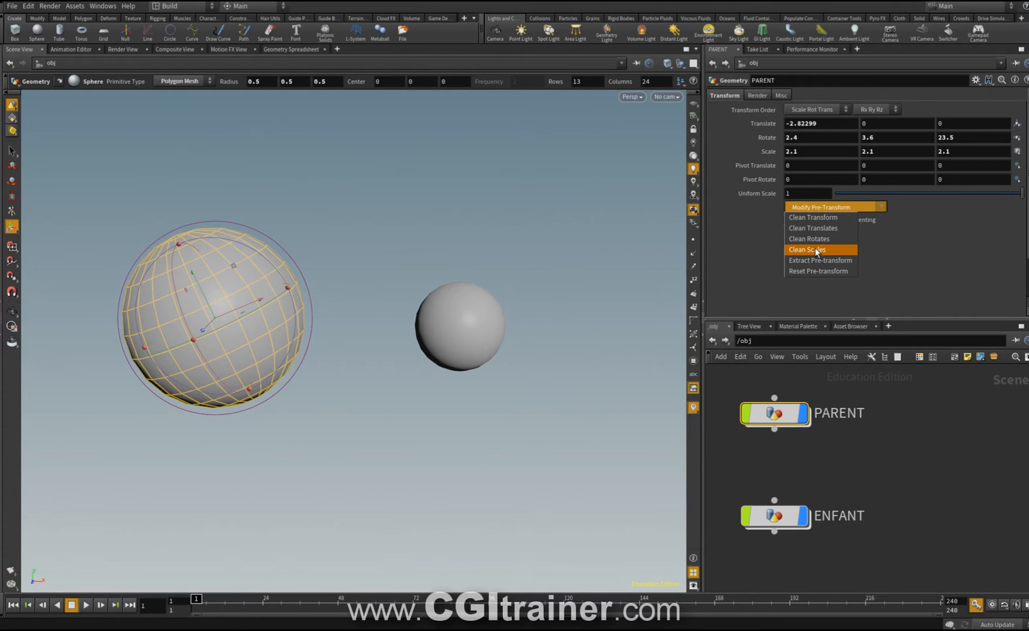
pyautogui.click(831, 218)
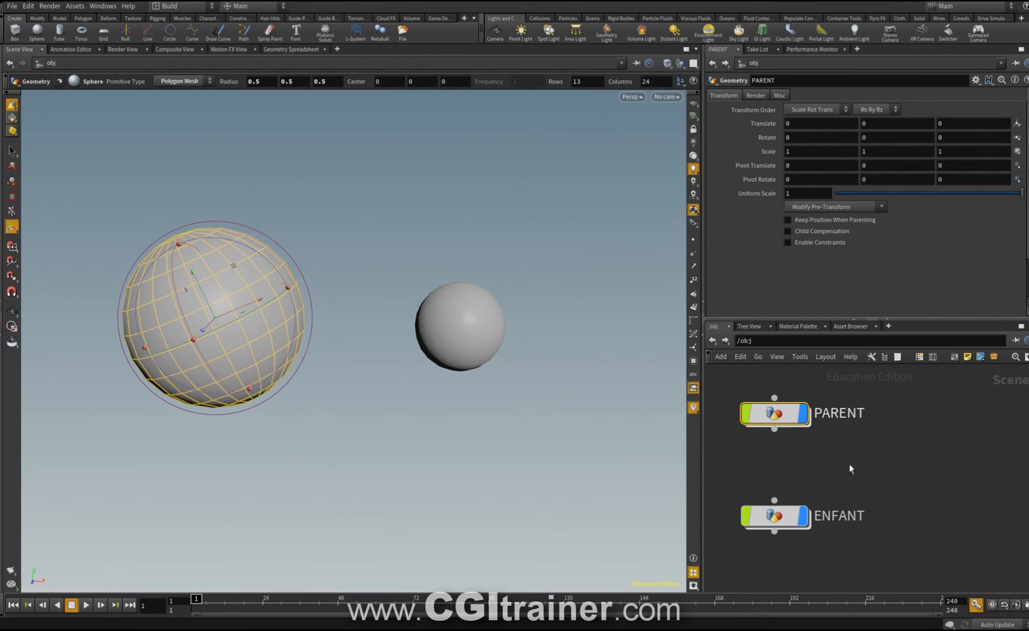
# - Try wiring ENFANT under PARENT, and restore PARENT's transform values with Extract Pre-transform
pyautogui.moveTo(774, 430); pyautogui.dragTo(775, 498)
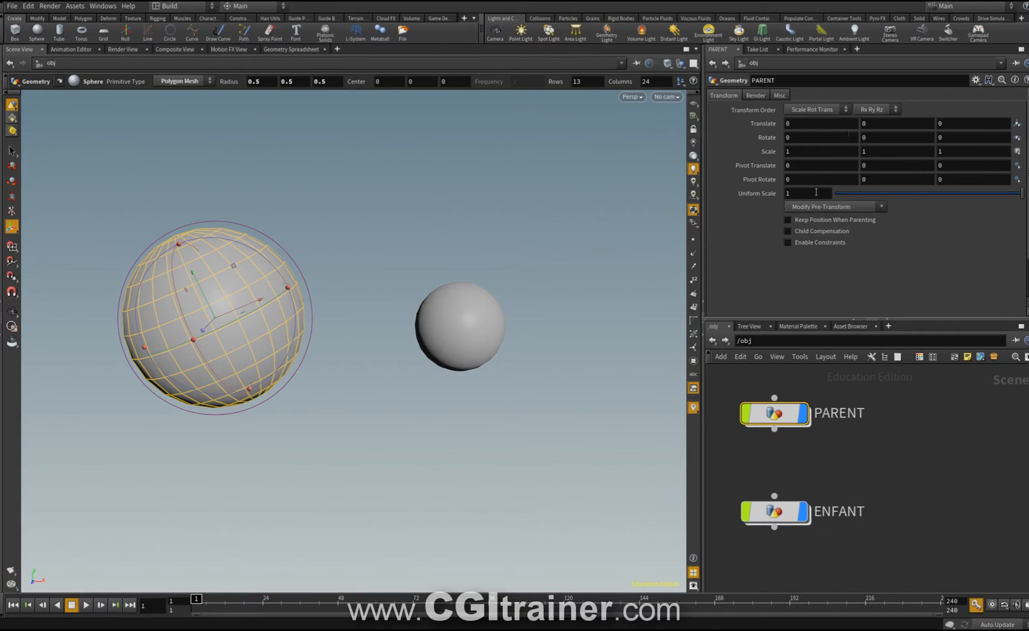
pyautogui.click(881, 208)
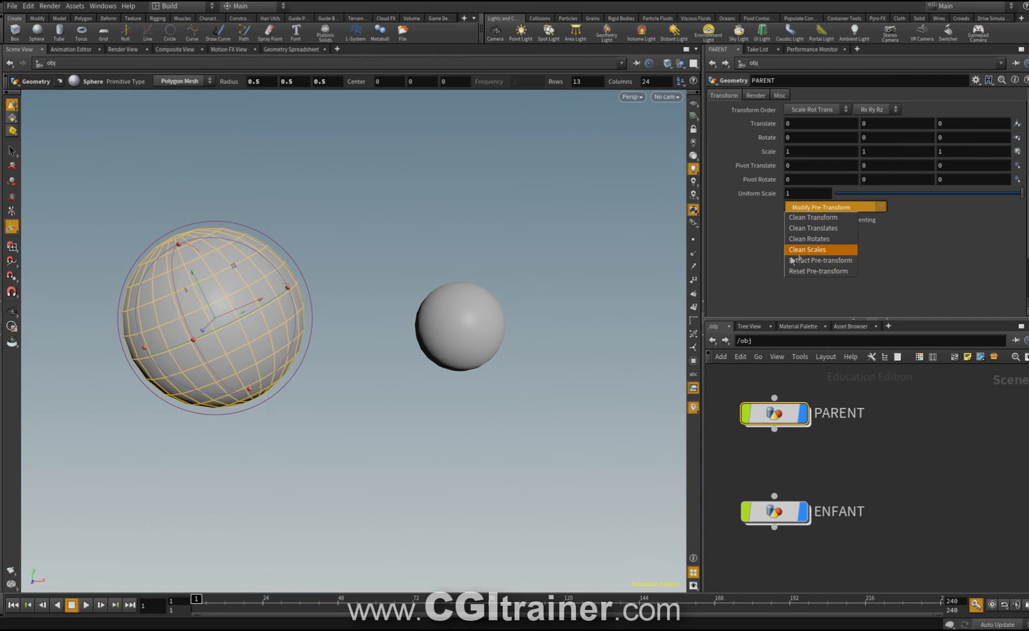
pyautogui.click(839, 260)
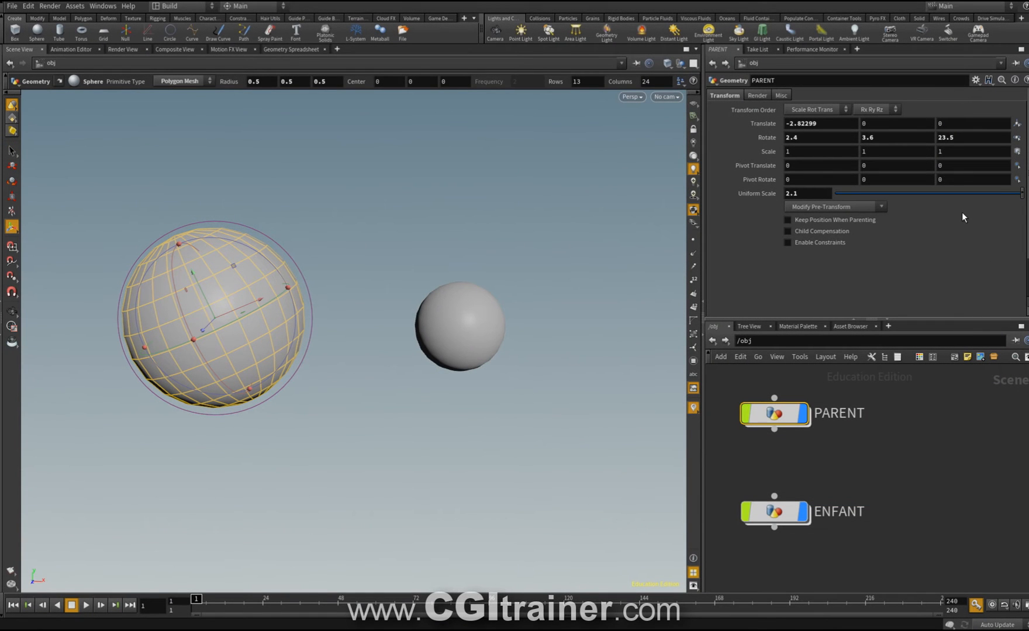
# - Apply Clean Transform to PARENT again and reset its pre-transform so the sphere returns to the origin
pyautogui.click(881, 208)
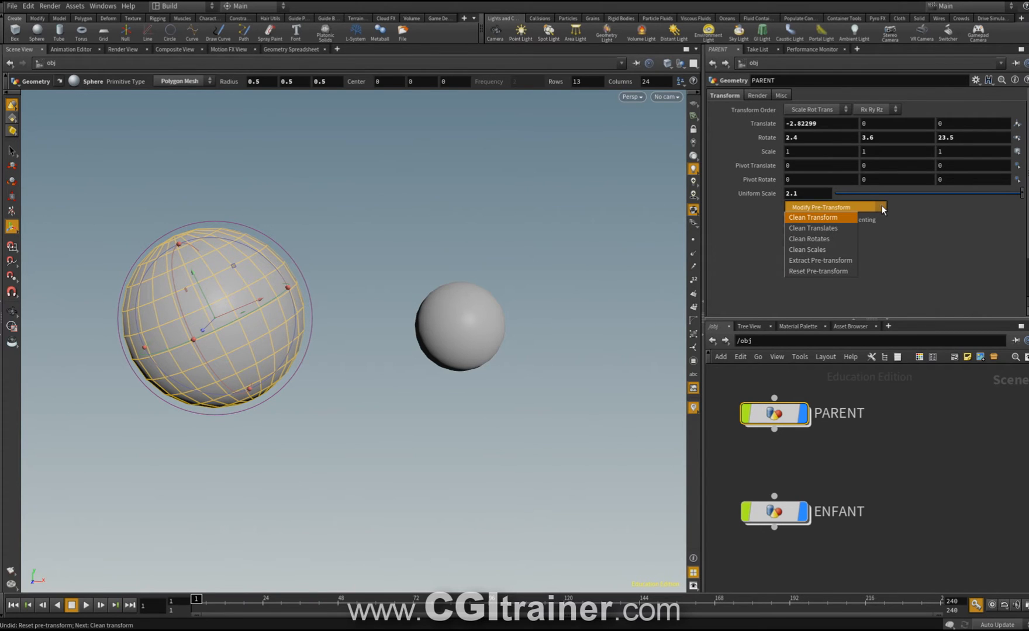
pyautogui.click(823, 218)
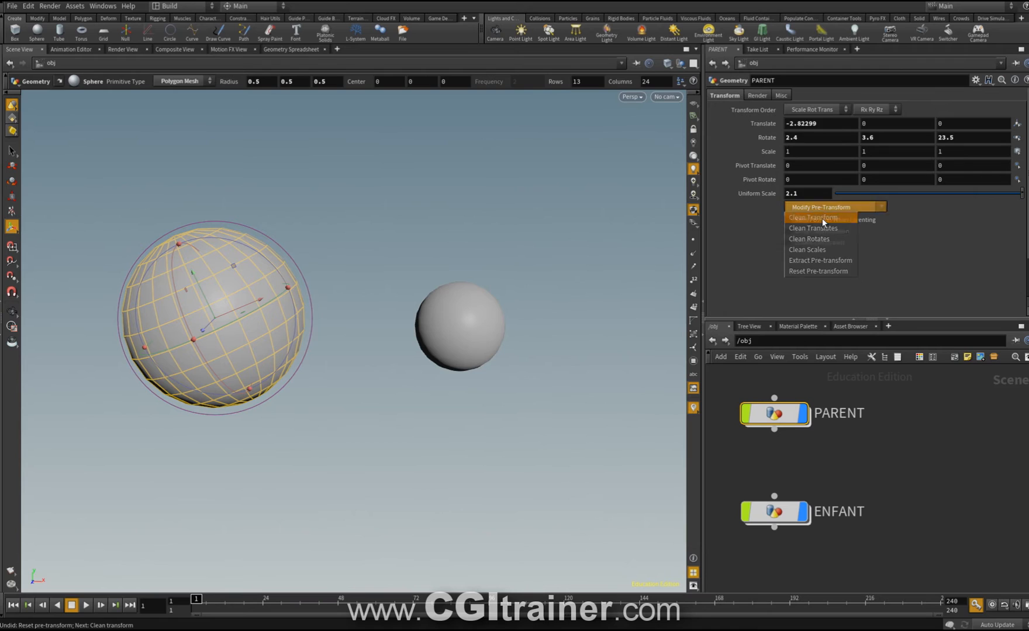
pyautogui.click(881, 209)
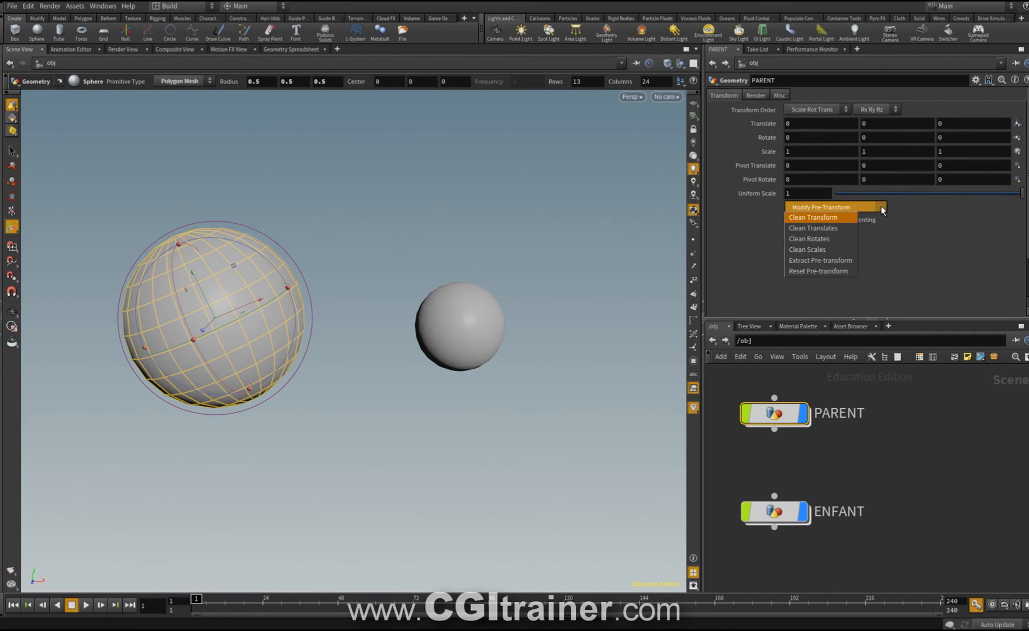
pyautogui.click(840, 273)
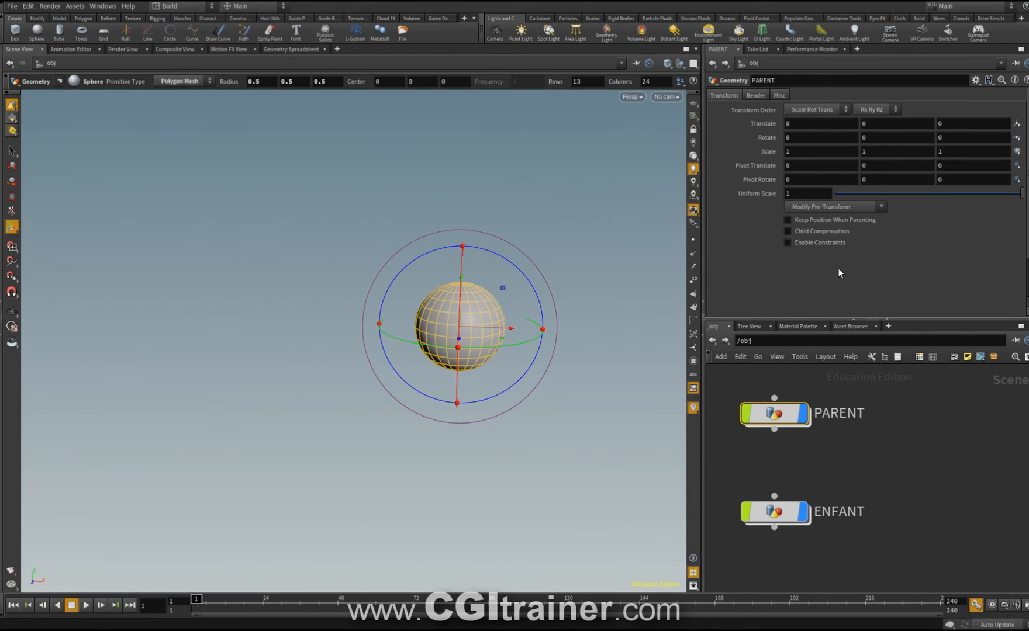
# - Try Enable Constraints on the PARENT object and turn the option off again
pyautogui.click(694, 104)
pyautogui.click(696, 105)
pyautogui.moveTo(773, 513)
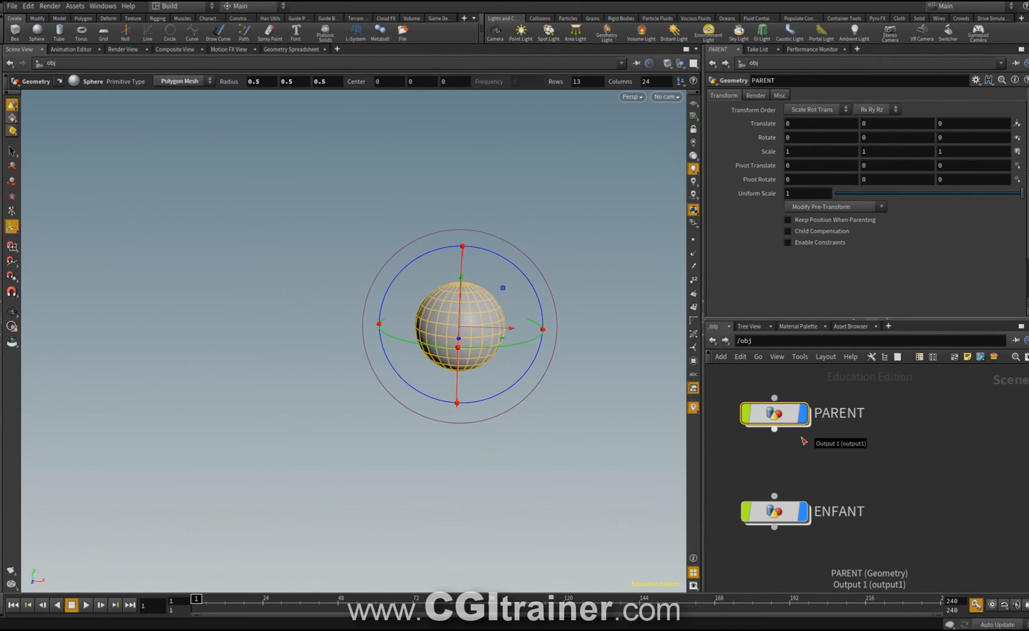
pyautogui.click(803, 242)
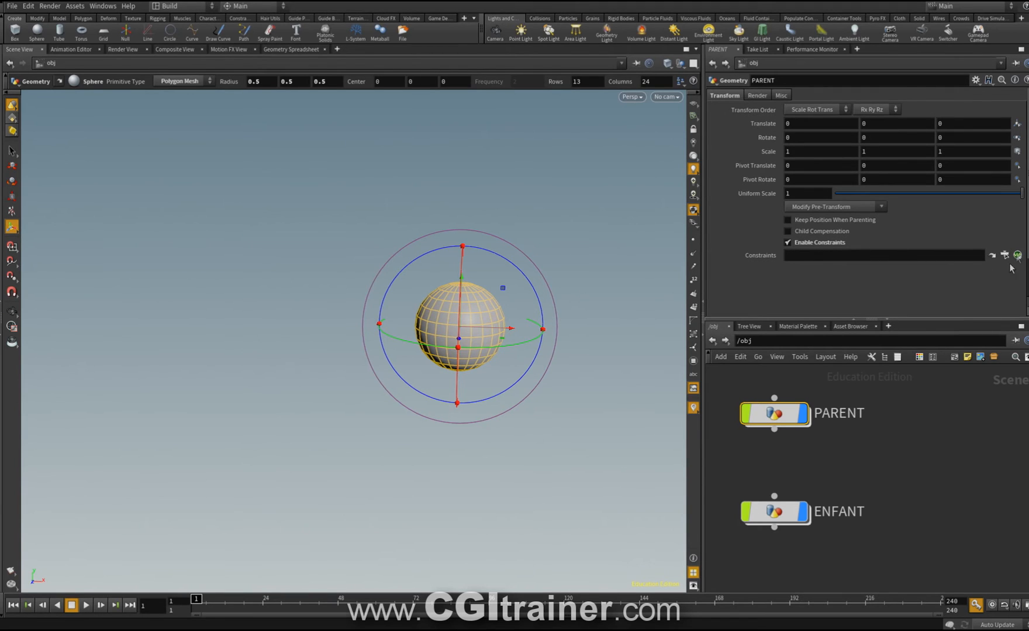
pyautogui.click(817, 240)
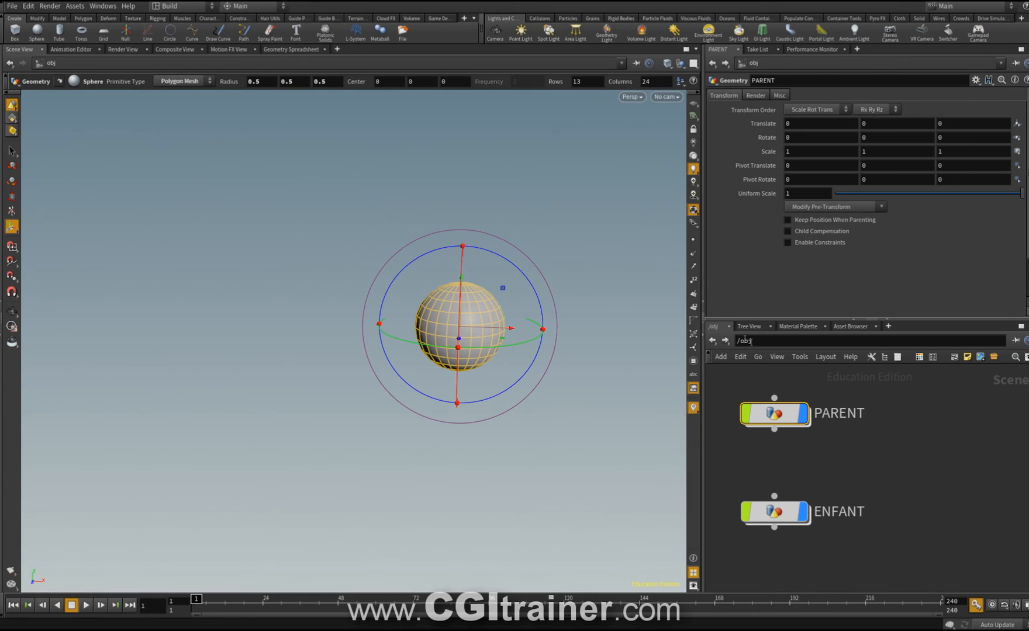
# - Move the PARENT sphere to about -2.67 in X at scale 2.8, and wire ENFANT as its child
pyautogui.moveTo(489, 325); pyautogui.dragTo(257, 306)
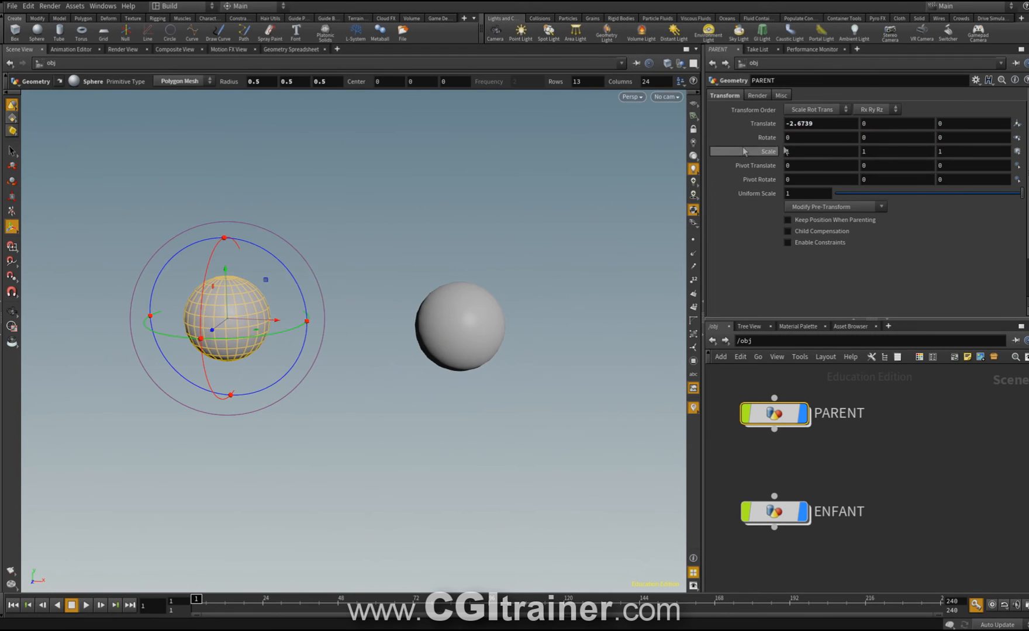
pyautogui.moveTo(743, 151); pyautogui.dragTo(748, 253, button='middle')
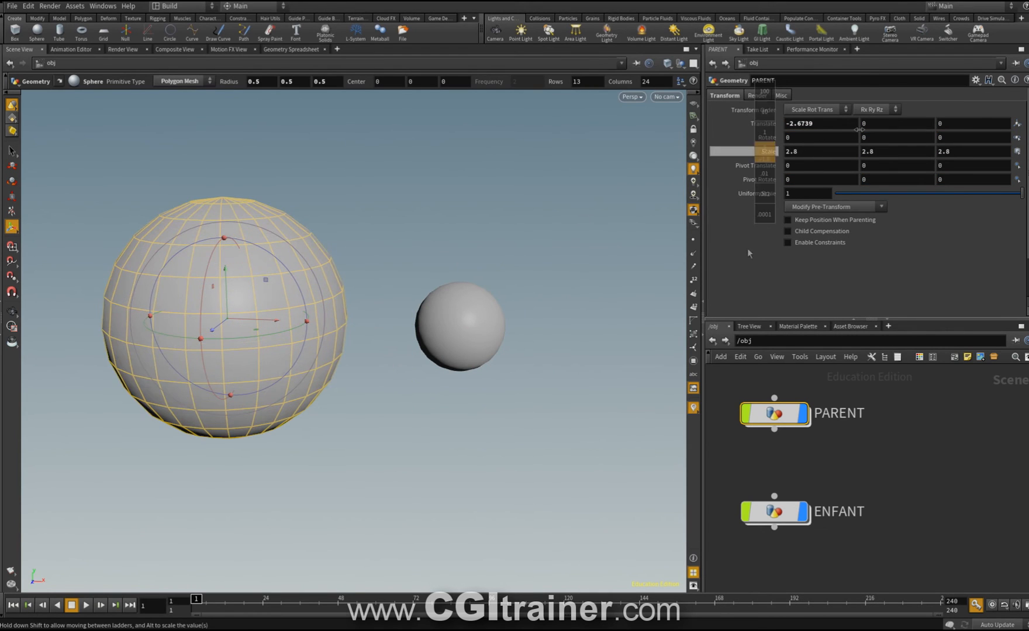
pyautogui.moveTo(774, 495); pyautogui.dragTo(779, 433)
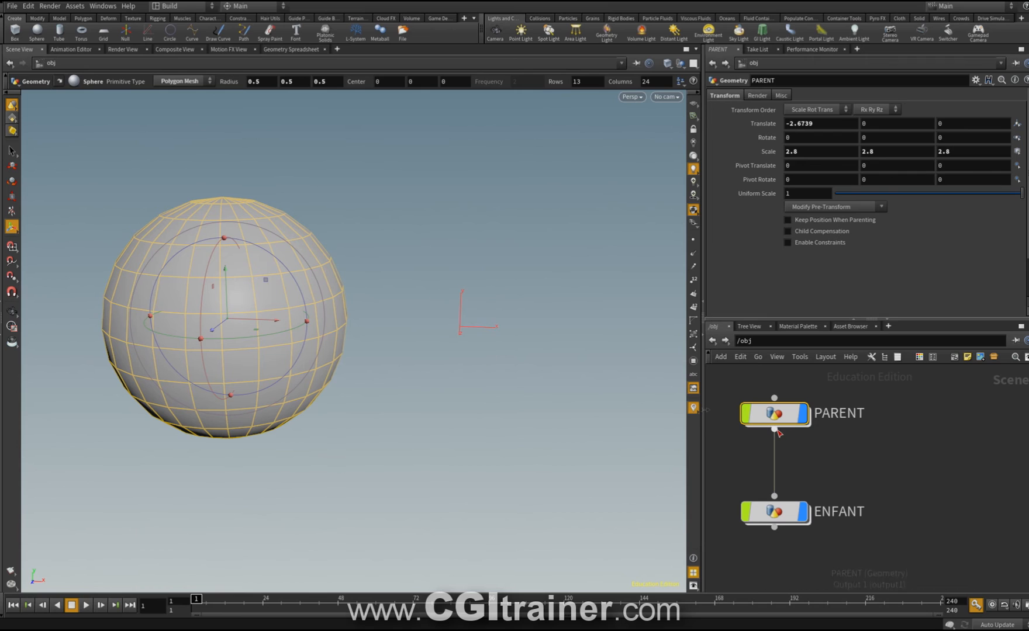
# - Disconnect ENFANT, enable Child Compensation on PARENT, and wire ENFANT back to PARENT
pyautogui.moveTo(772, 512); pyautogui.dragTo(796, 511)
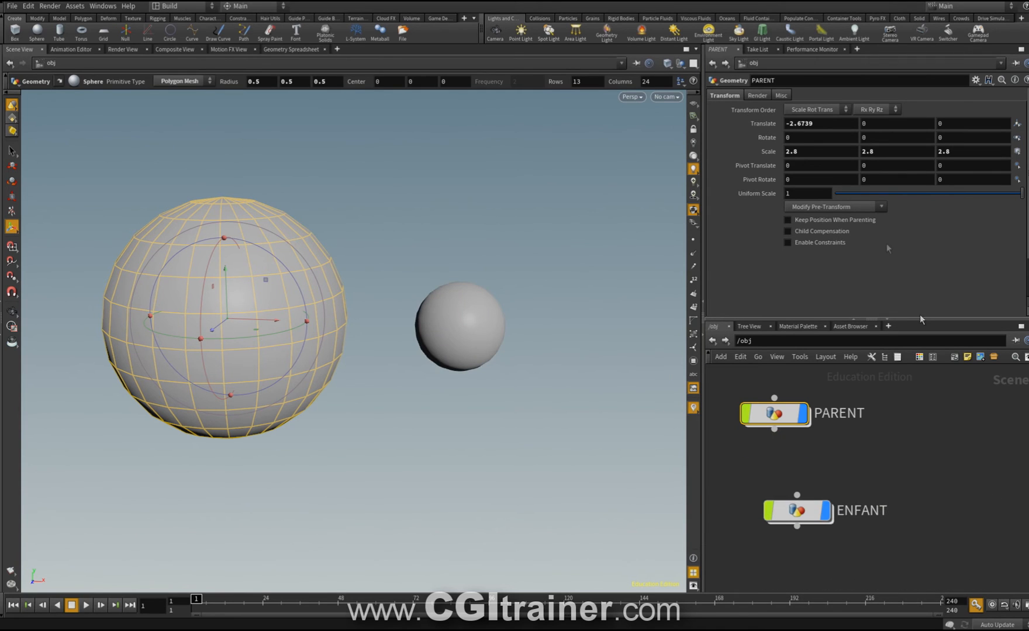
pyautogui.click(793, 232)
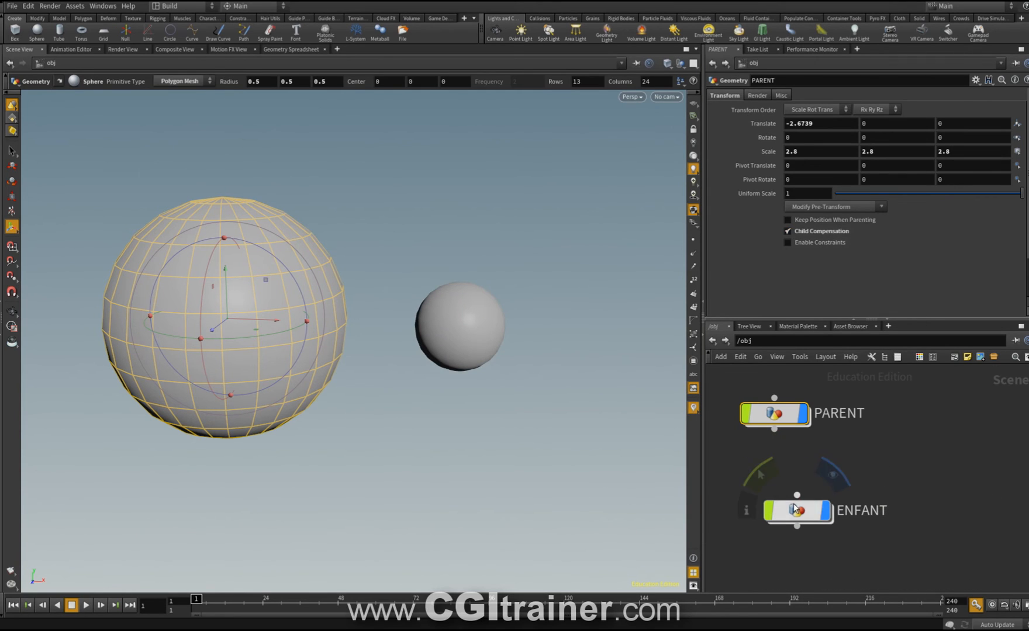
pyautogui.moveTo(797, 495); pyautogui.dragTo(774, 430)
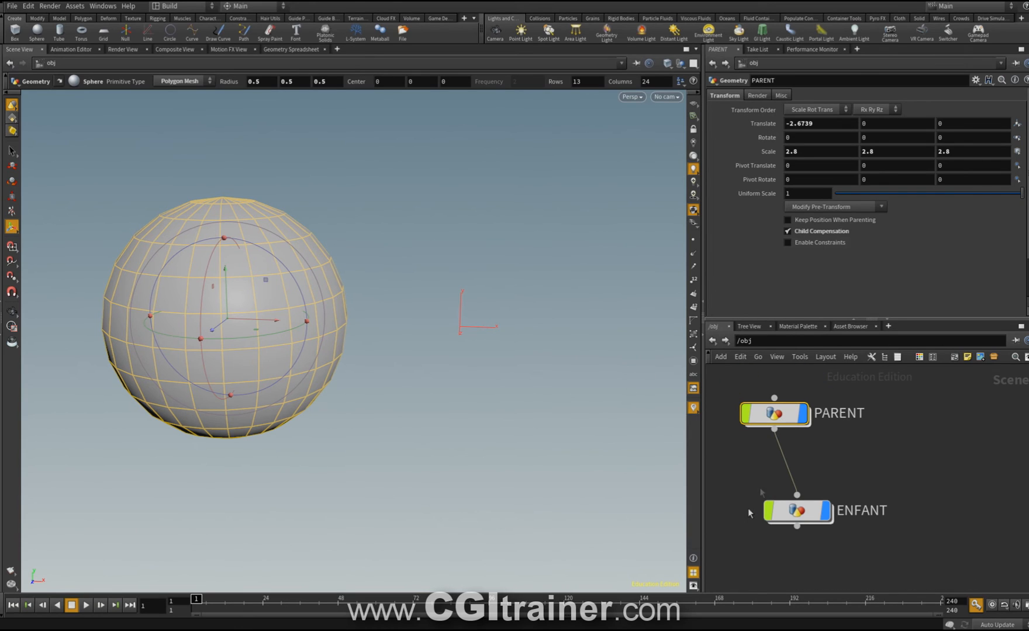
# - Disconnect ENFANT from PARENT, and return PARENT to the origin at scale 1 by cleaning its transform and resetting its pre-transform
pyautogui.moveTo(800, 514)
pyautogui.moveTo(799, 515); pyautogui.dragTo(787, 505)
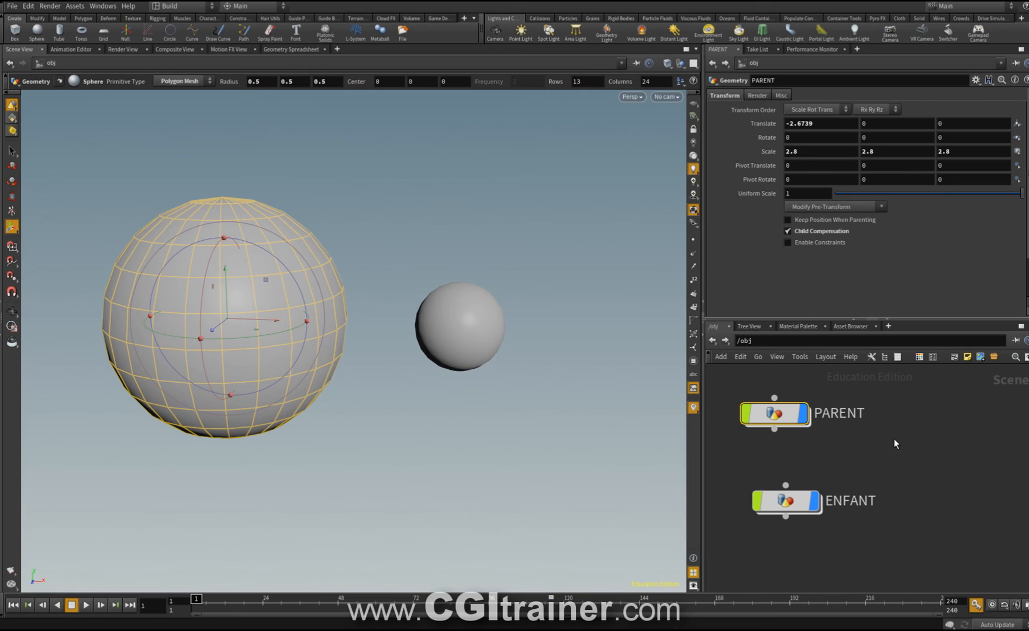
pyautogui.click(829, 207)
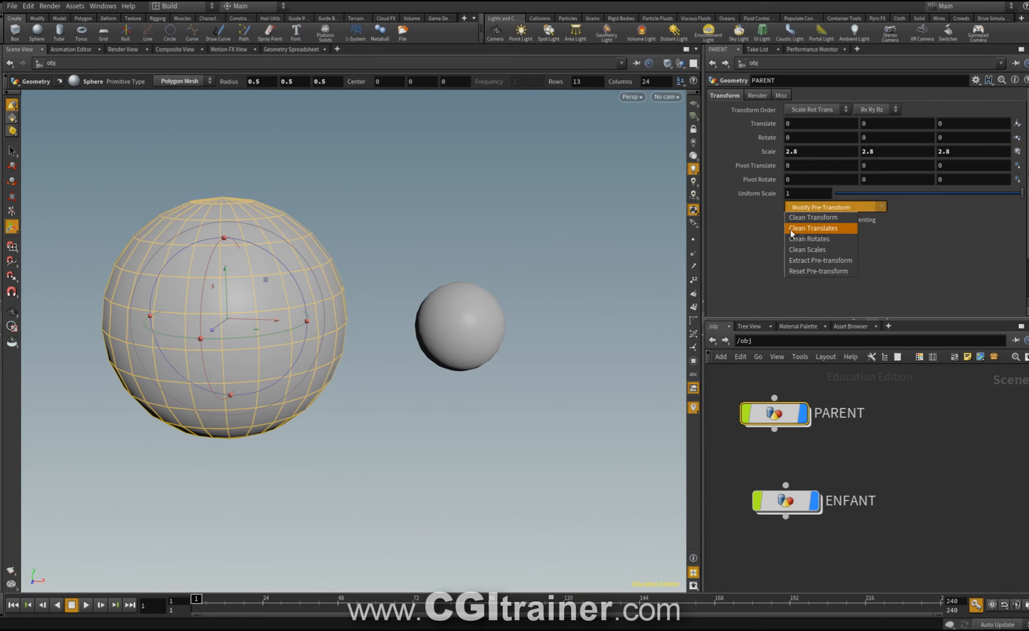
pyautogui.click(810, 216)
pyautogui.click(816, 210)
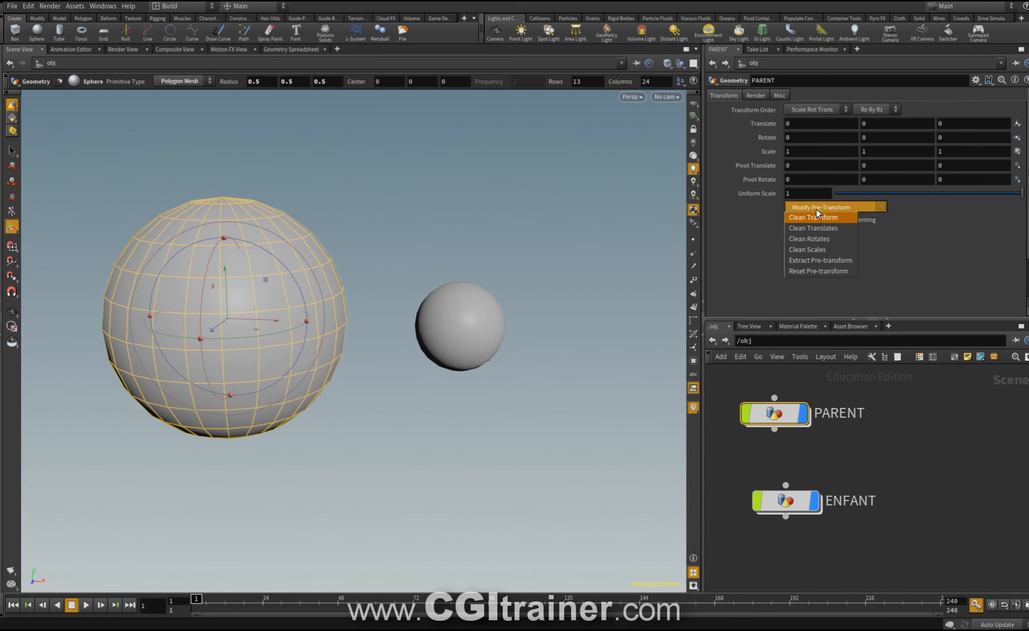
pyautogui.click(816, 271)
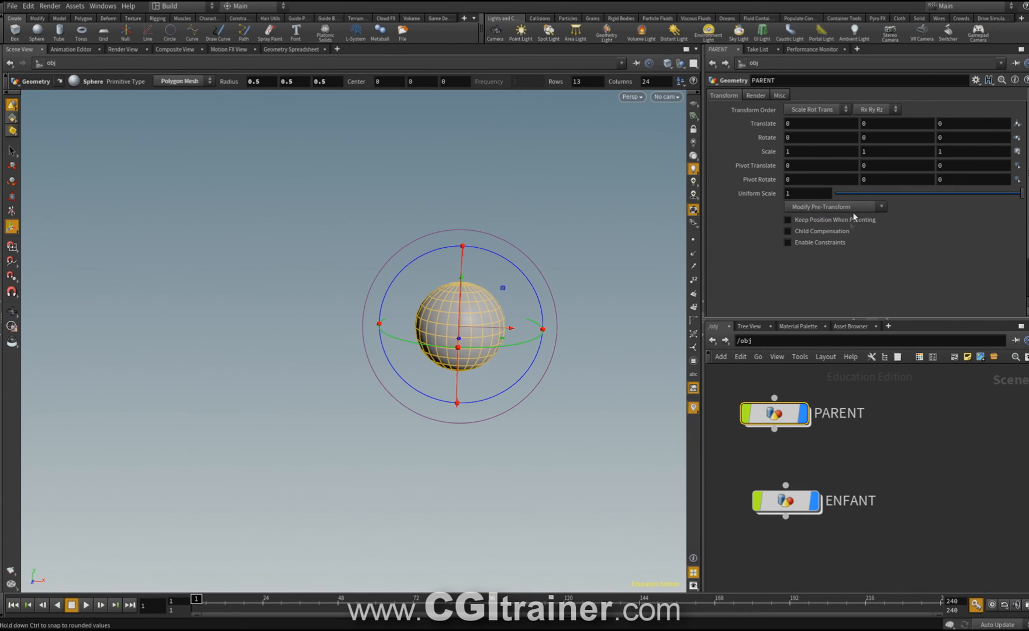
# - Enable Child Compensation on PARENT and wire ENFANT as its child, directly below it in the network
pyautogui.click(789, 231)
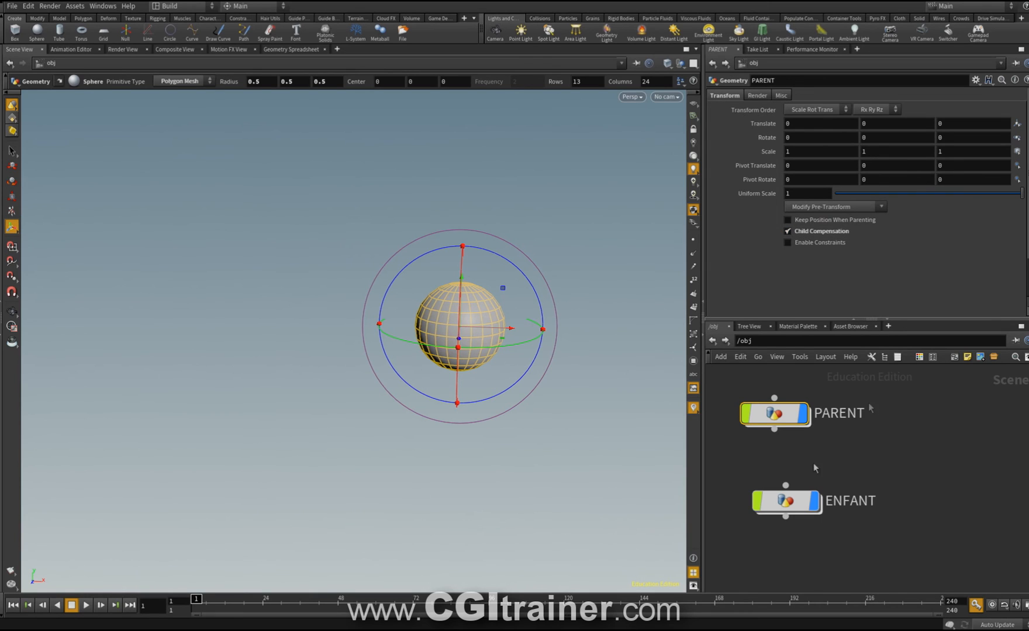
pyautogui.moveTo(785, 485); pyautogui.dragTo(774, 429)
pyautogui.moveTo(800, 510); pyautogui.dragTo(789, 505)
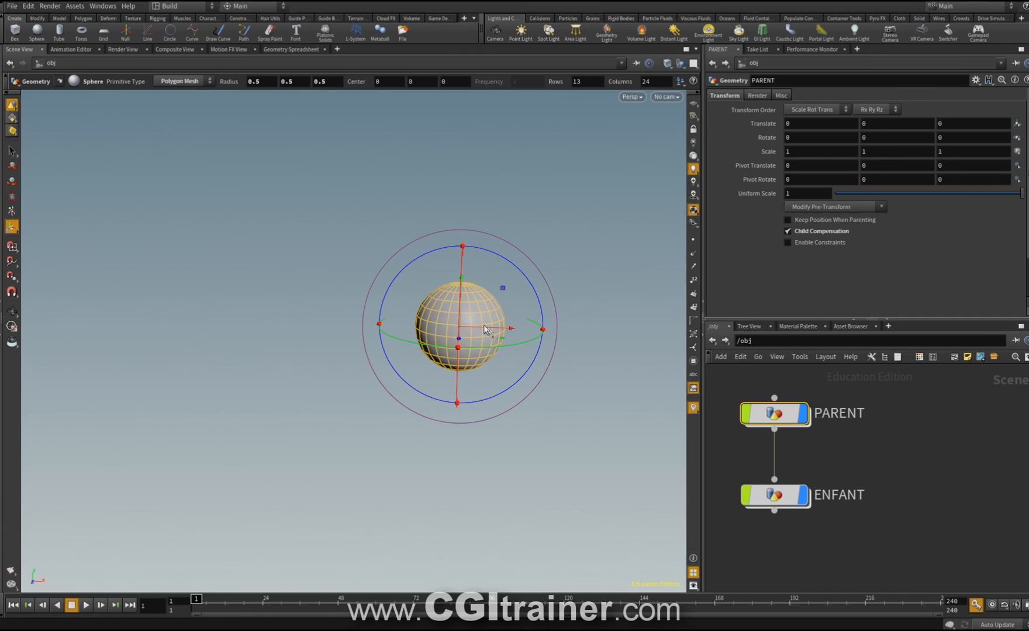
# - Transform the compensated PARENT sphere to about -3.58 in X, scale 3.1, and rotations of about 16, 23 and 37 degrees
pyautogui.moveTo(488, 325); pyautogui.dragTo(173, 301)
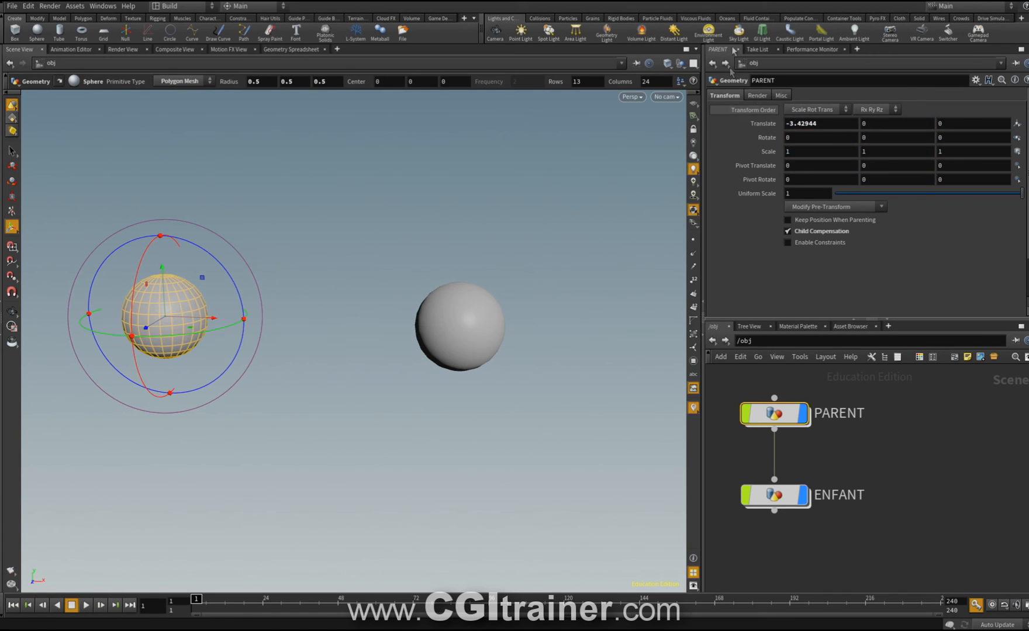
pyautogui.moveTo(765, 153); pyautogui.dragTo(871, 108, button='middle')
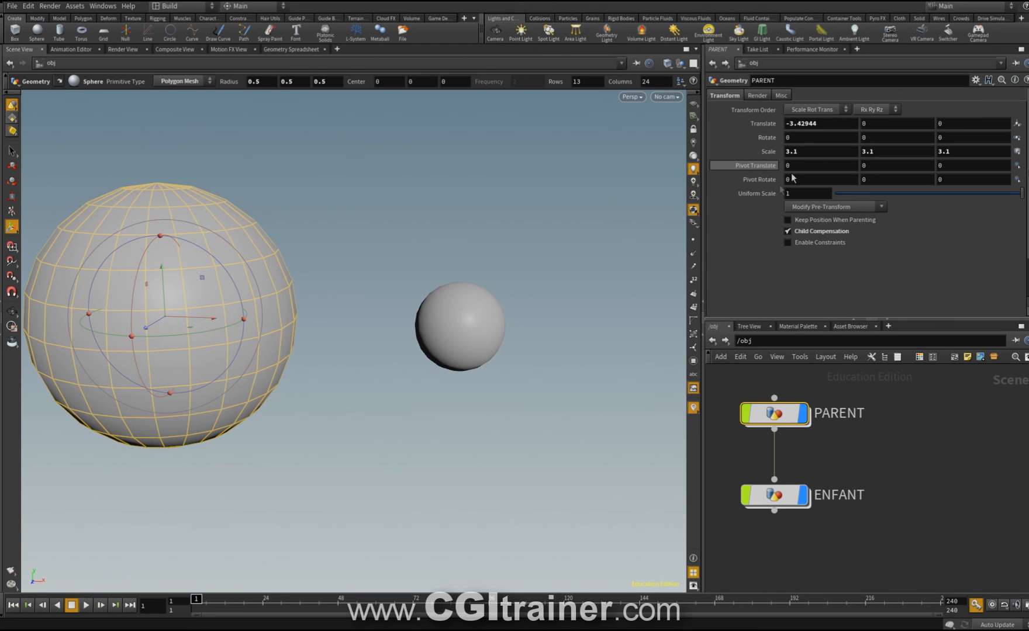
pyautogui.moveTo(871, 139); pyautogui.dragTo(1002, 121, button='middle')
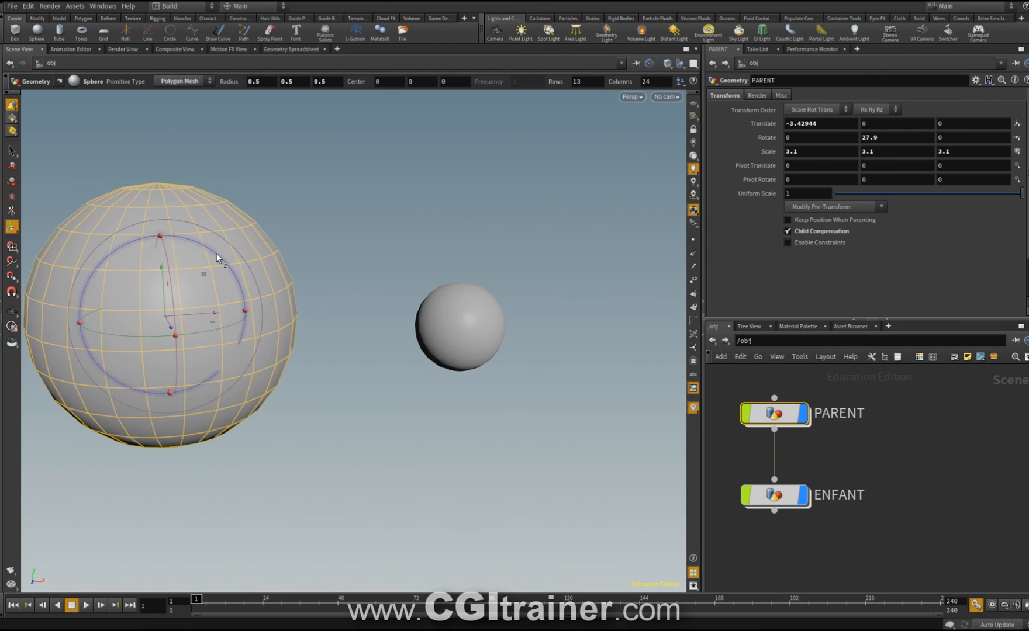
pyautogui.moveTo(216, 253); pyautogui.dragTo(153, 300)
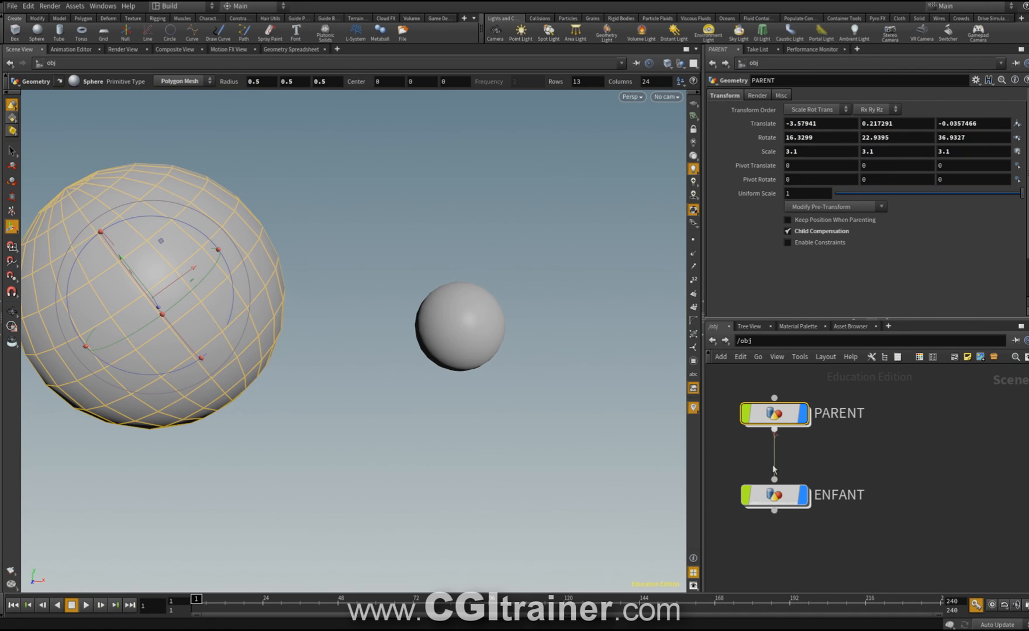
# - Turn off Child Compensation on PARENT, and move the sphere to about -2.86, 0.76, -0.42 with its scale at 2.8
pyautogui.moveTo(838, 494)
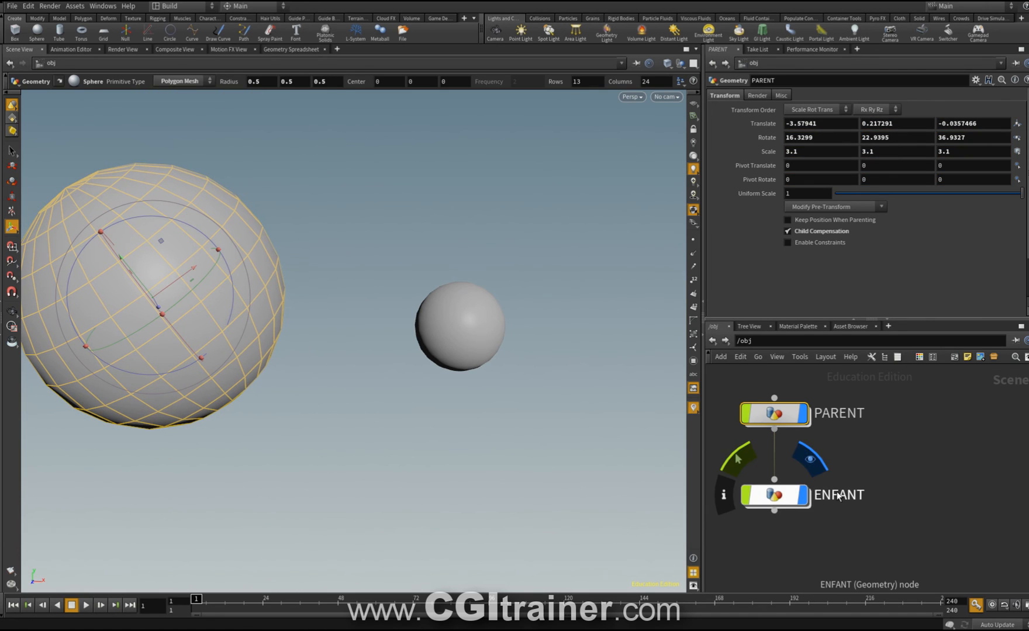
pyautogui.click(826, 229)
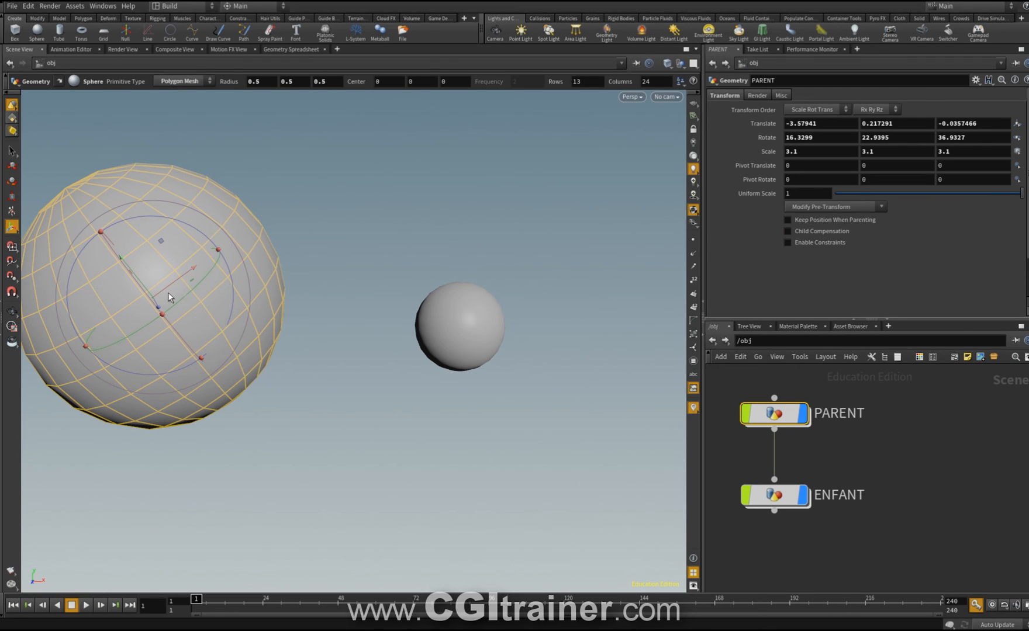
pyautogui.moveTo(171, 282); pyautogui.dragTo(274, 230)
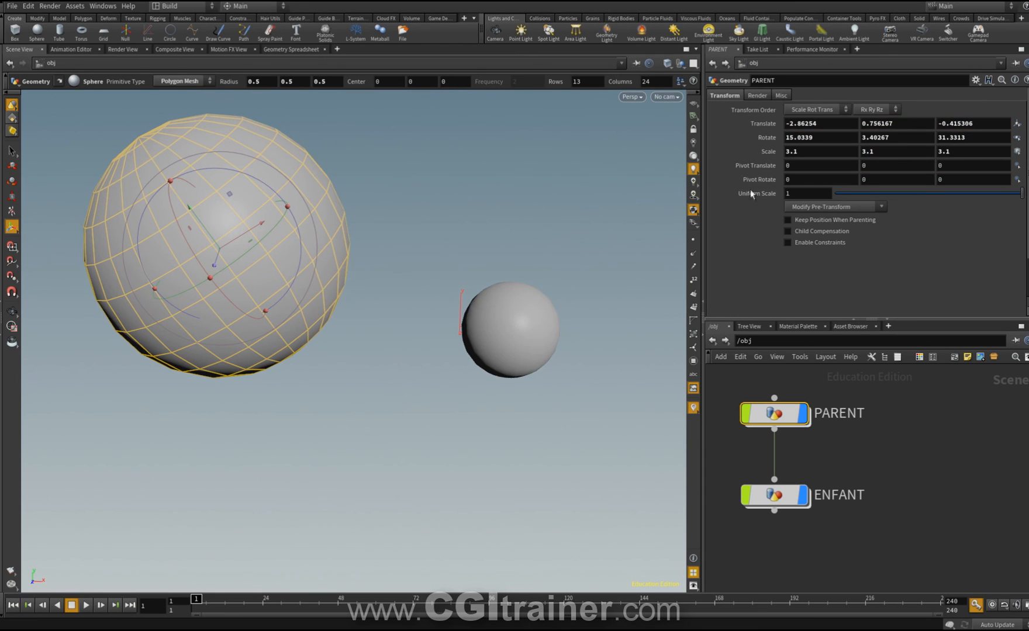
pyautogui.moveTo(755, 152)
pyautogui.mouseDown(button='middle')
pyautogui.moveTo(701, 152)
pyautogui.moveTo(760, 154)
pyautogui.mouseUp(button='middle')
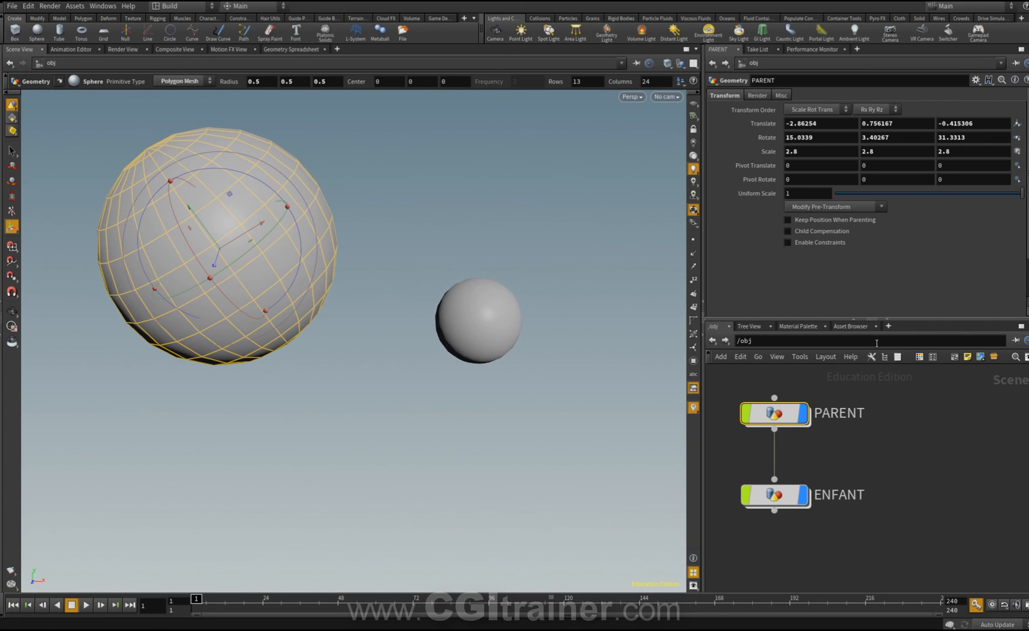